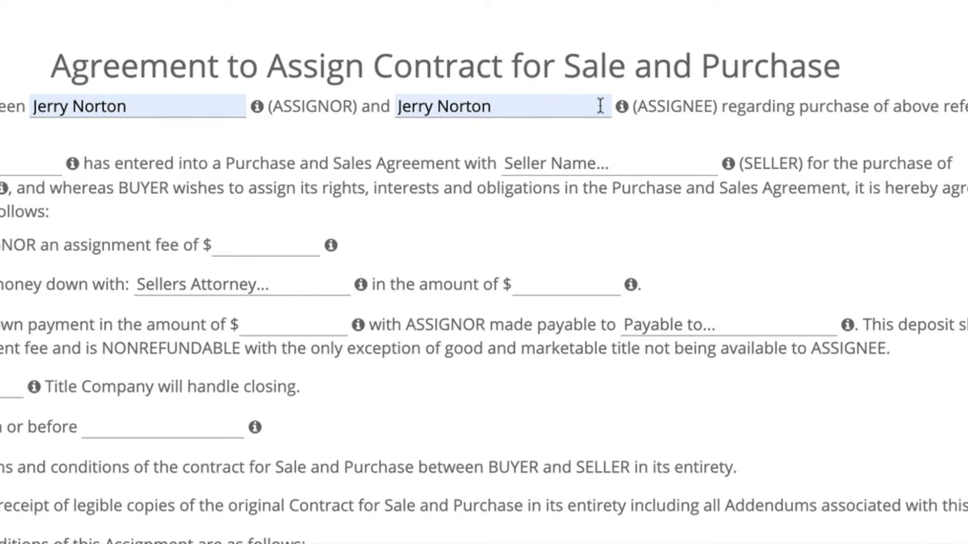
Step: Fill in the assignee's, buyer's and seller's names and the property address
mouse_move(627, 111)
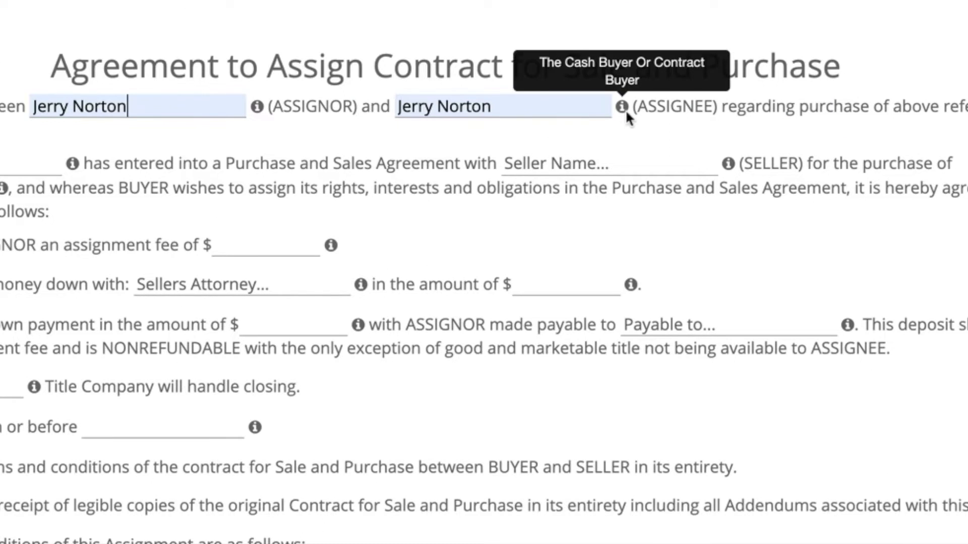
drag(502, 108, 394, 107)
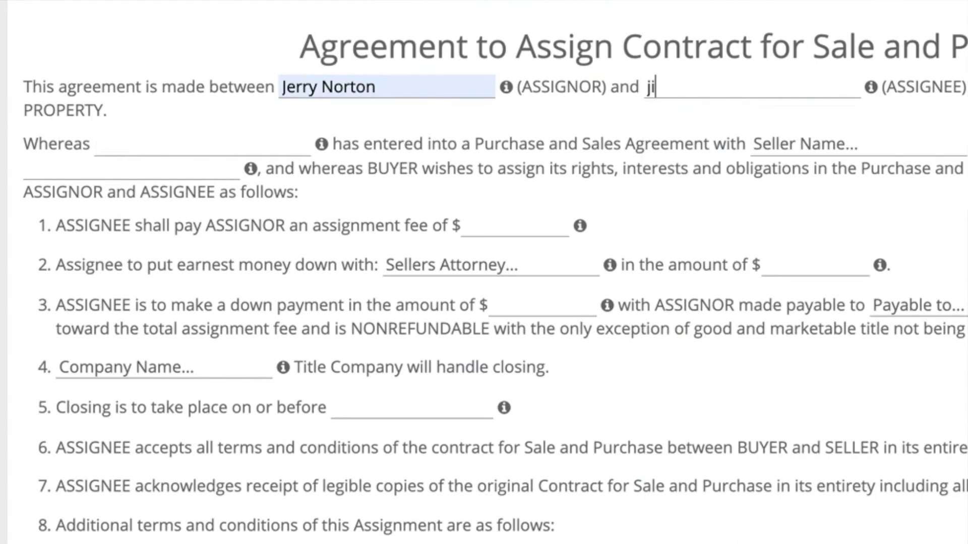
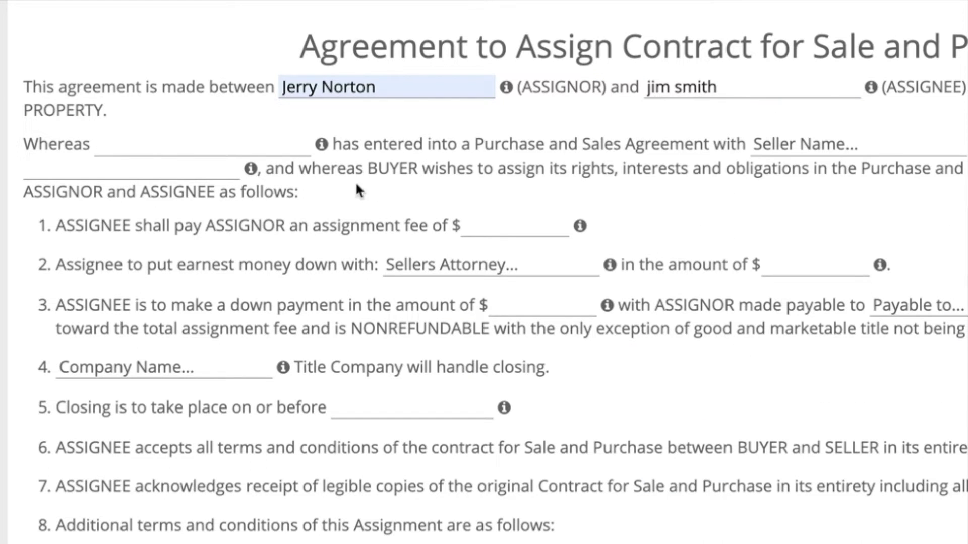
click(278, 145)
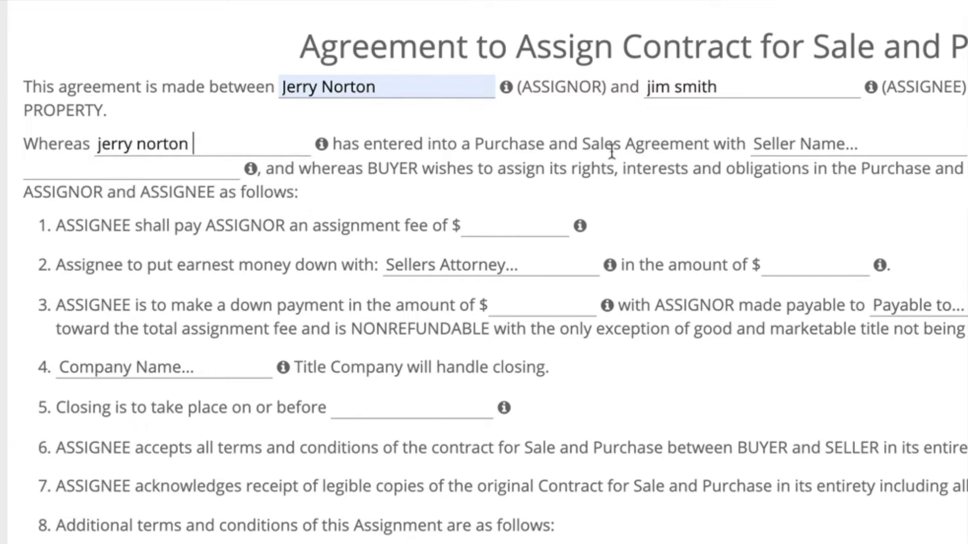
click(868, 146)
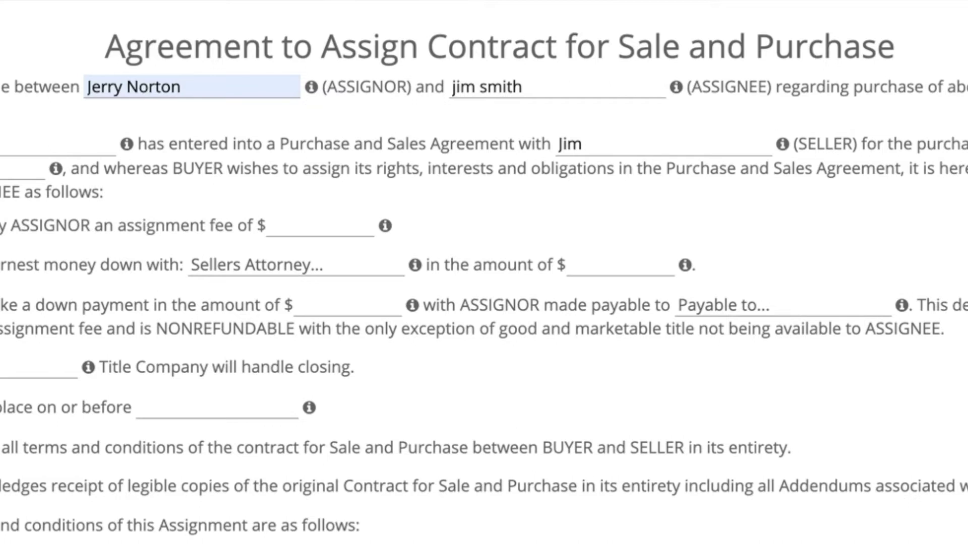
click(20, 170)
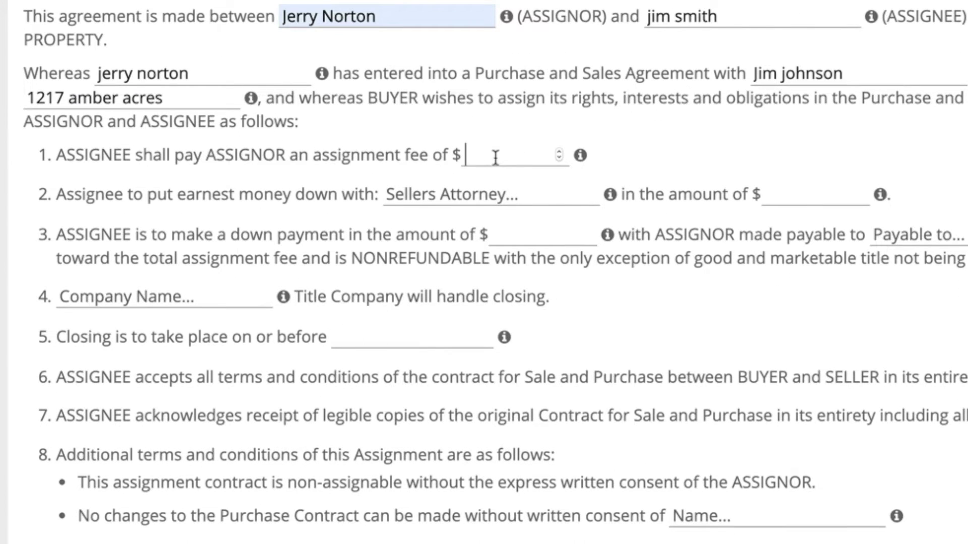
Step: Set a 10000 assignment fee and 2500 earnest money held by the suggested attorney
click(496, 157)
text(10000)
click(503, 194)
click(437, 234)
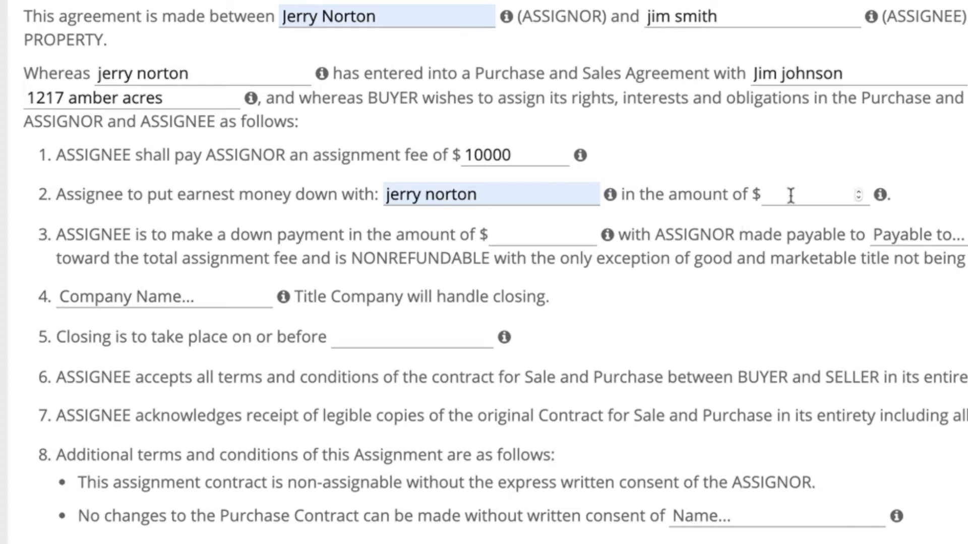
text(2500)
Step: Set a 0 down payment payable to na, with First american as title company
click(553, 237)
text(0)
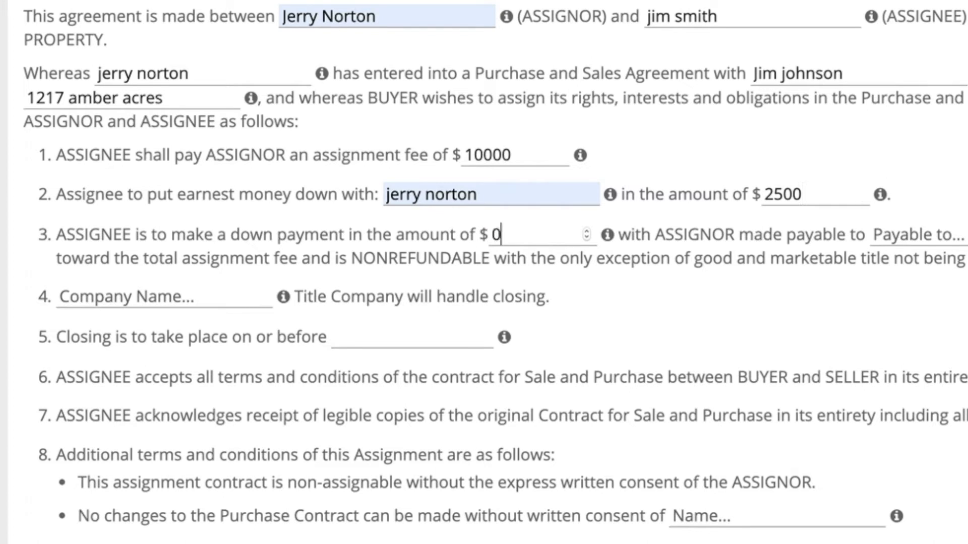
key(Tab)
text(na)
key(Tab)
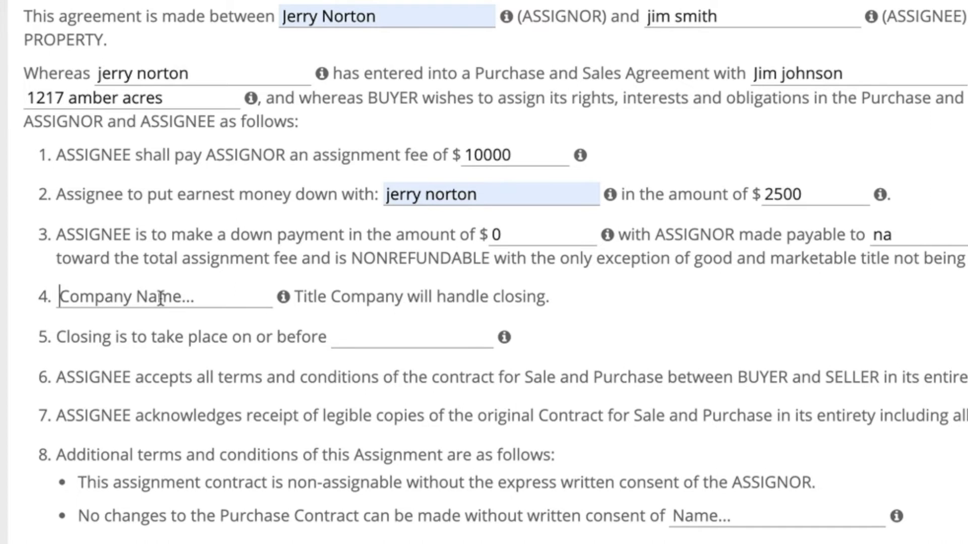
text(fir)
key(Down)
key(Return)
Step: Enter the buyer's name as the party whose consent changes require
click(349, 341)
mouse_move(506, 339)
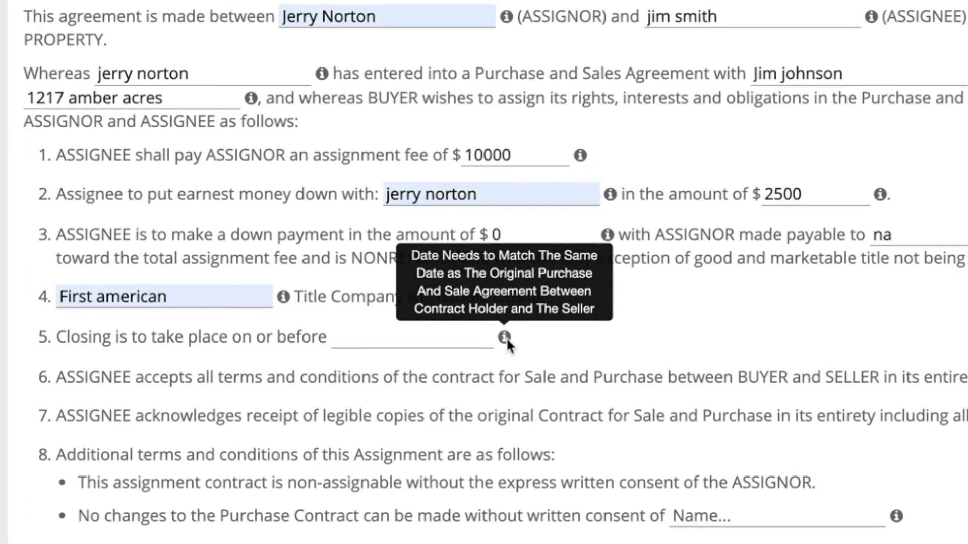
scroll(508, 345, down, 3)
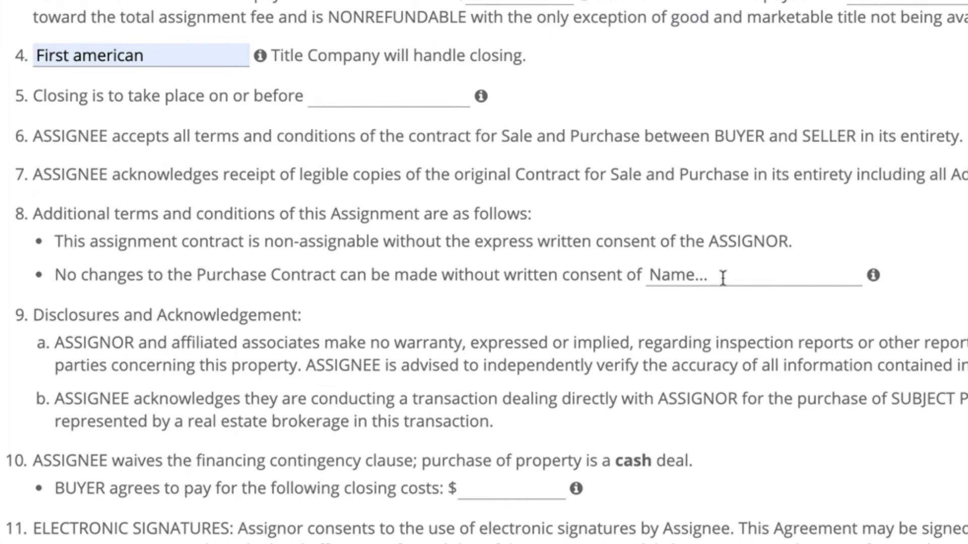
click(747, 378)
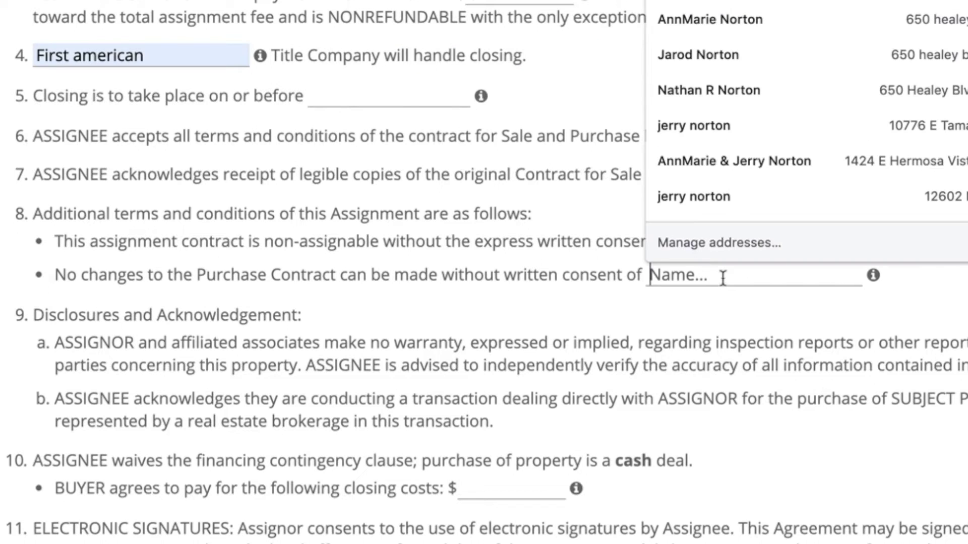
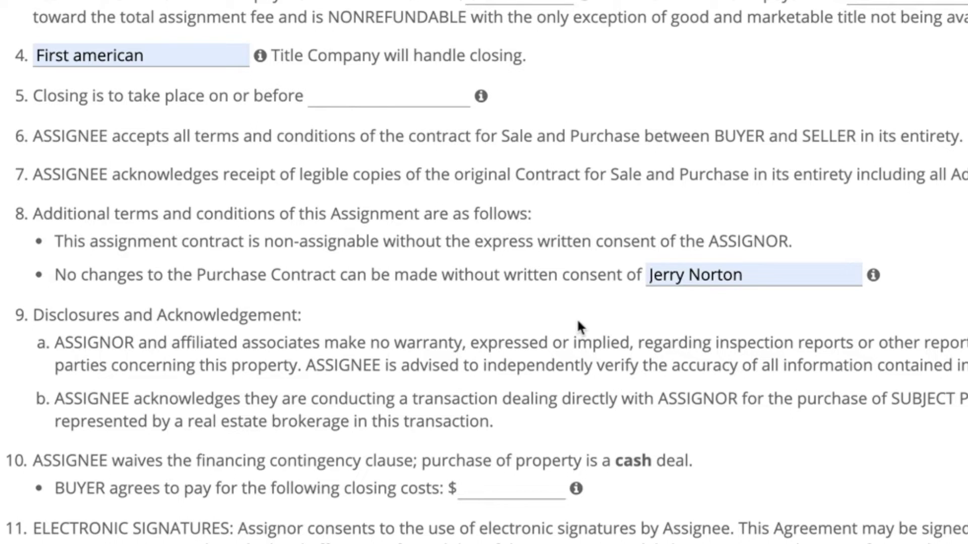
scroll(456, 236, down, 3)
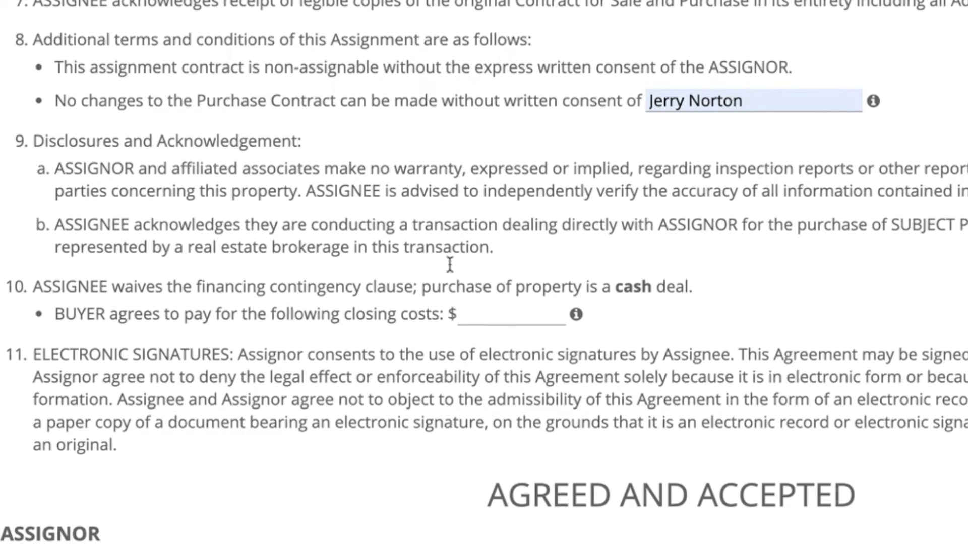
Step: Set the buyer's closing costs to -29 and save the agreement
key(Tab)
scroll(509, 317, down, 20)
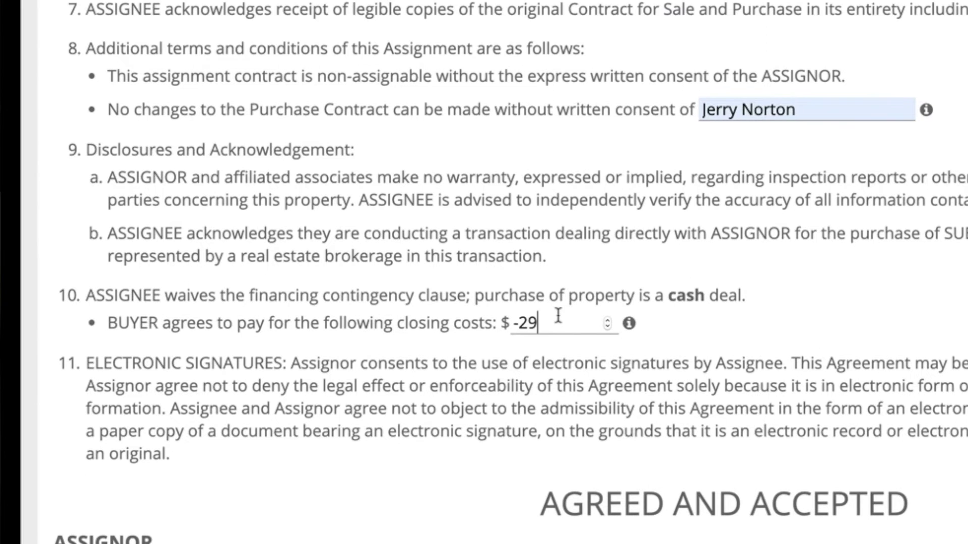
scroll(284, 460, down, 5)
click(88, 502)
Step: Start the Sign and Send This Agreement process
scroll(134, 363, down, 8)
scroll(134, 364, down, 9)
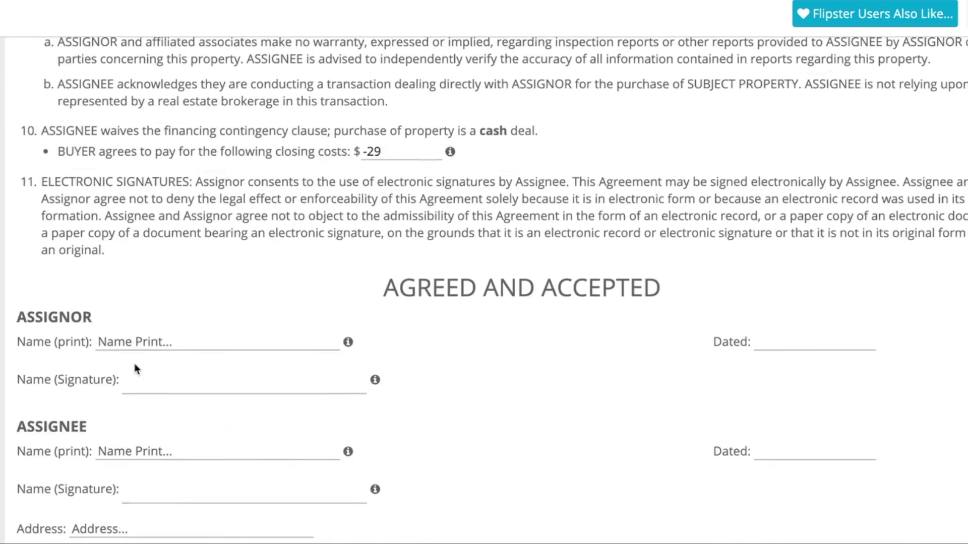
click(187, 425)
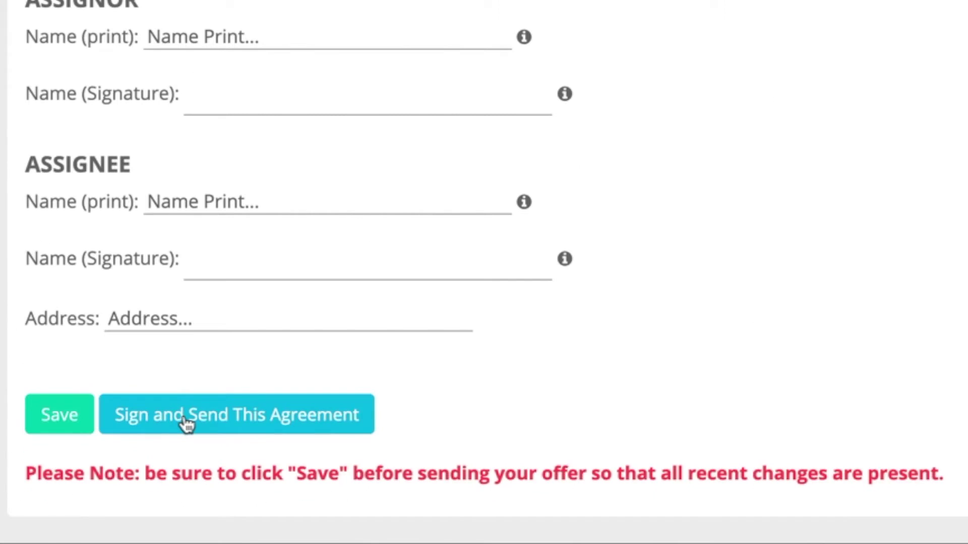
Step: Enter the signee's name and e-mail address, confirm accuracy with Yes, and submit
click(167, 234)
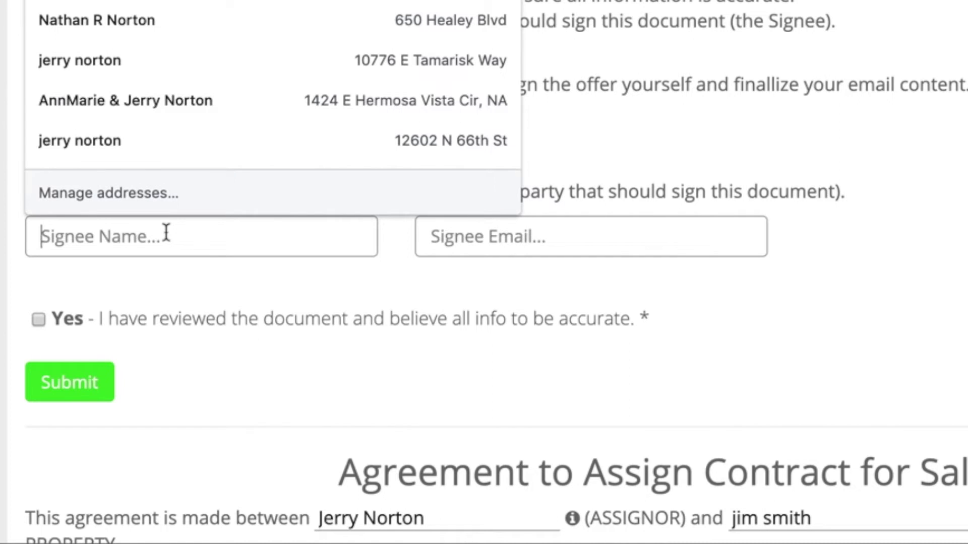
text(gmail)
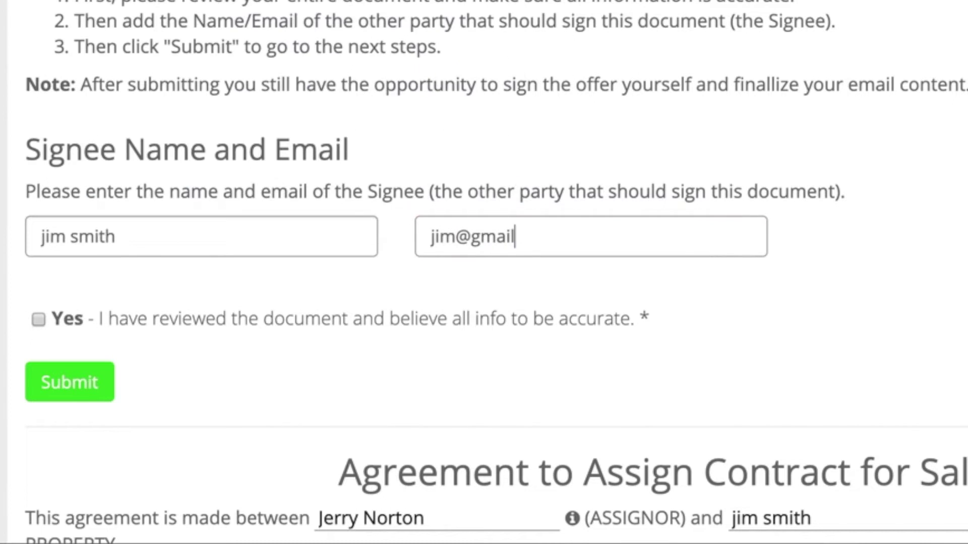
click(31, 318)
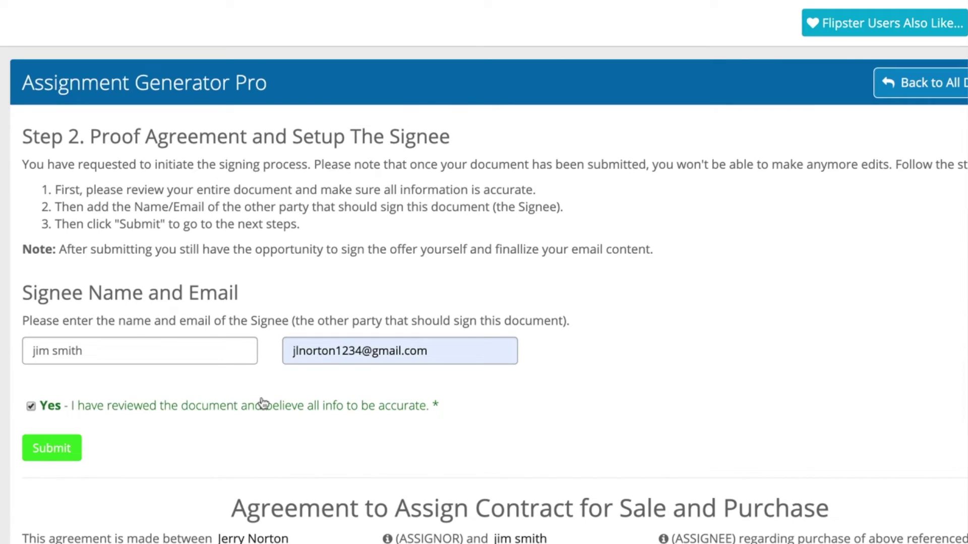
scroll(298, 456, down, 10)
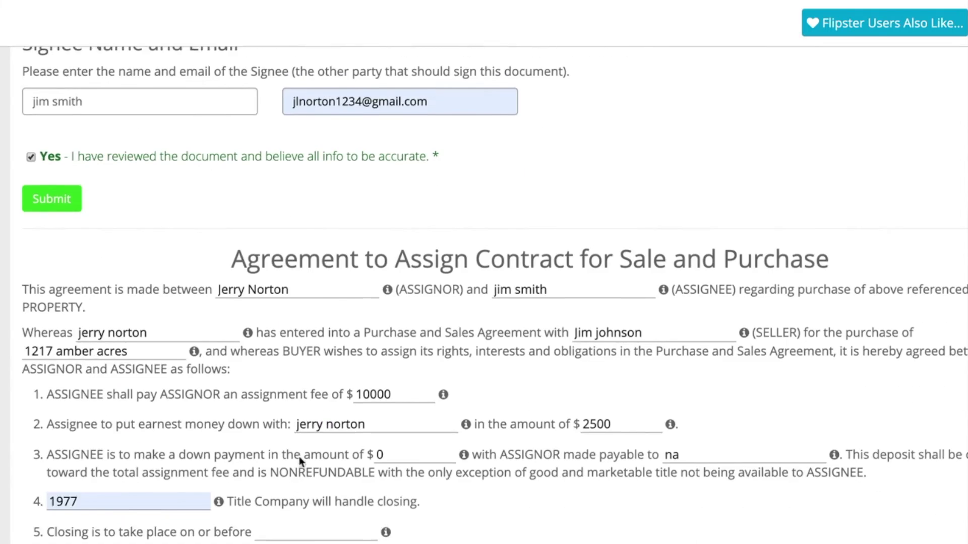
scroll(298, 455, down, 8)
scroll(298, 455, up, 9)
scroll(299, 456, up, 8)
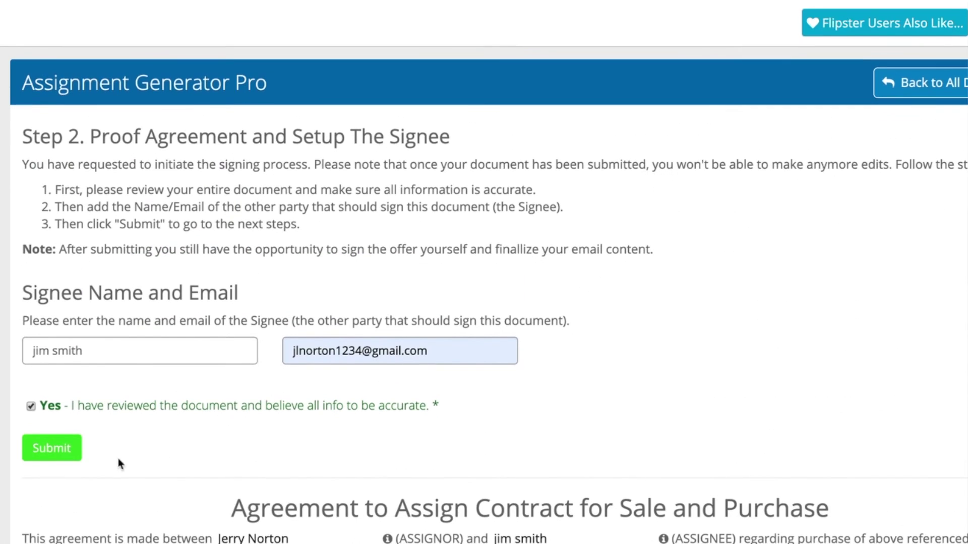
click(51, 448)
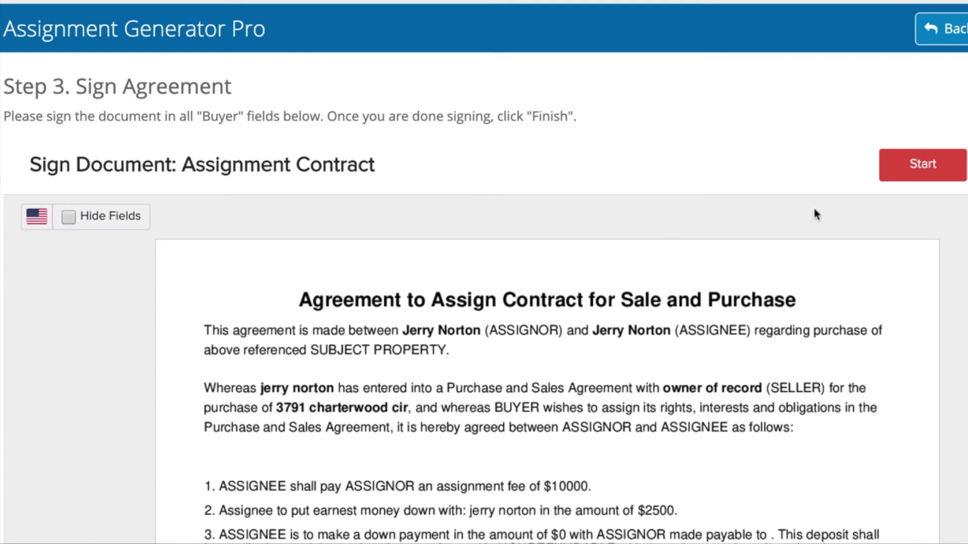
Step: Sign the assignor line using the second script signature style
click(903, 164)
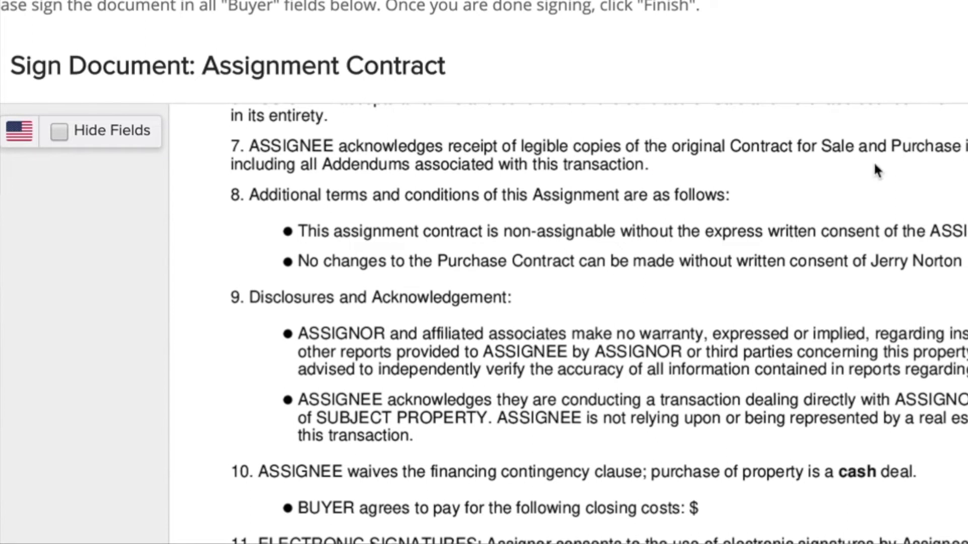
scroll(815, 222, down, 10)
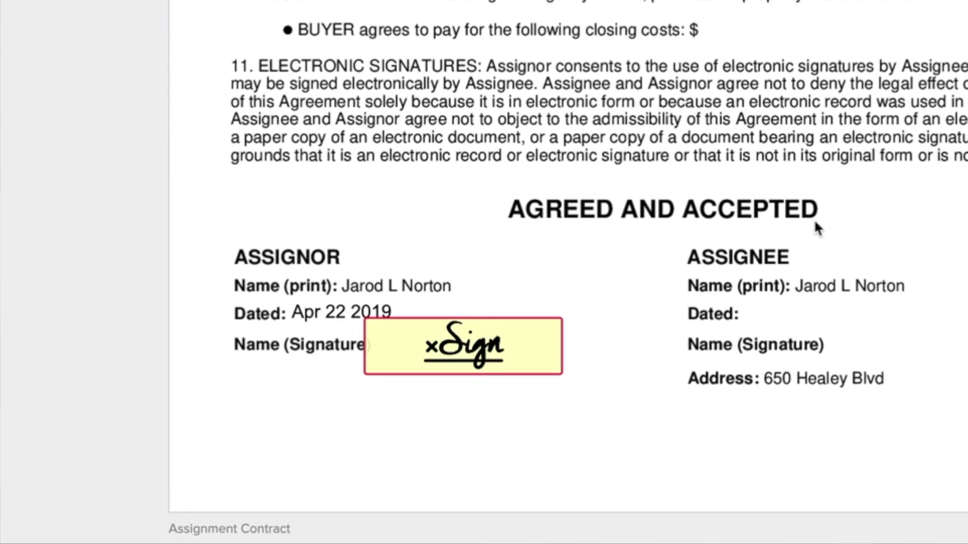
click(476, 328)
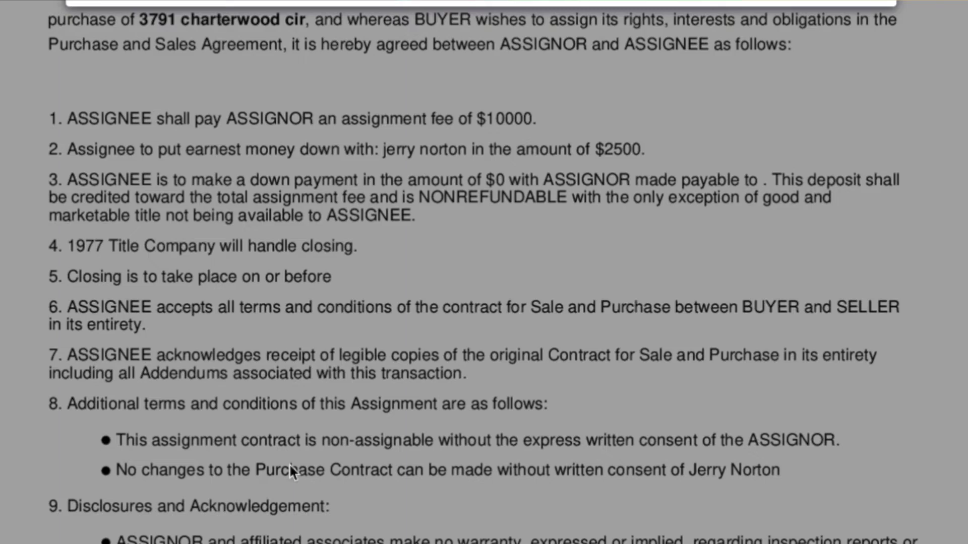
click(365, 203)
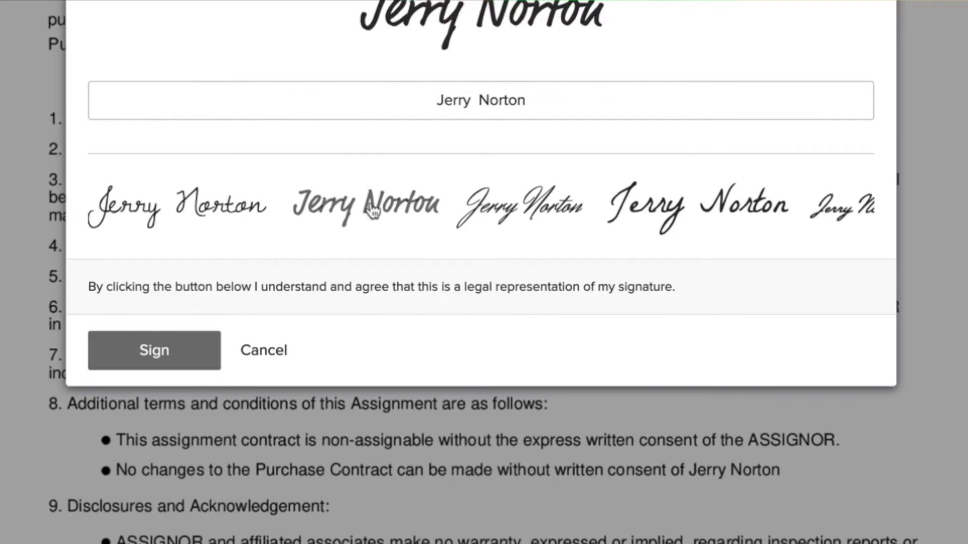
click(146, 355)
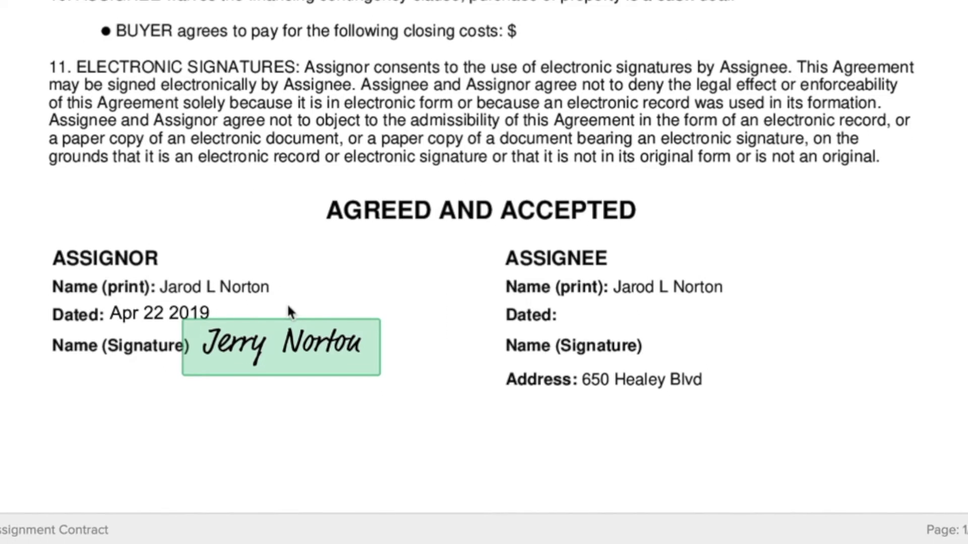
scroll(303, 282, up, 5)
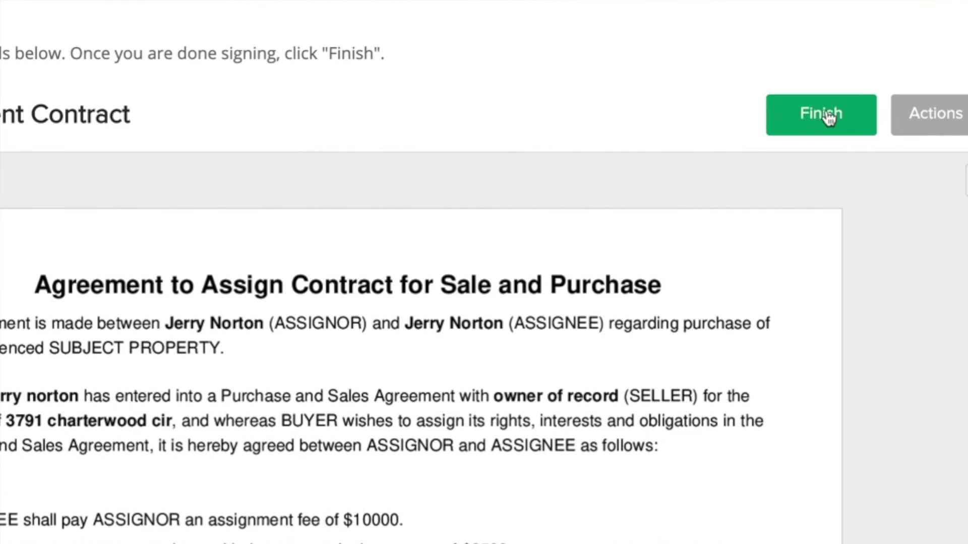
Step: Finish signing, agree to the terms, and send the agreement to the signee
click(827, 118)
click(348, 363)
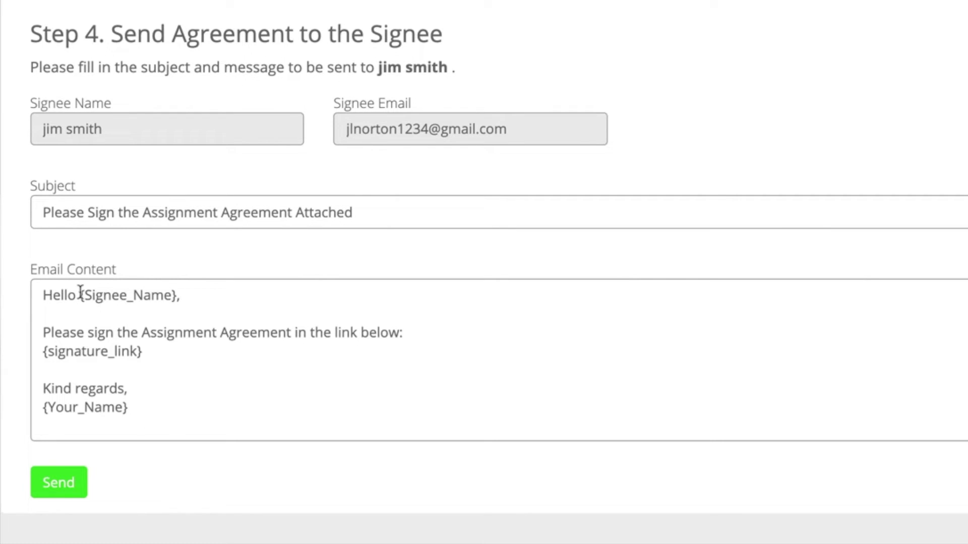
click(57, 484)
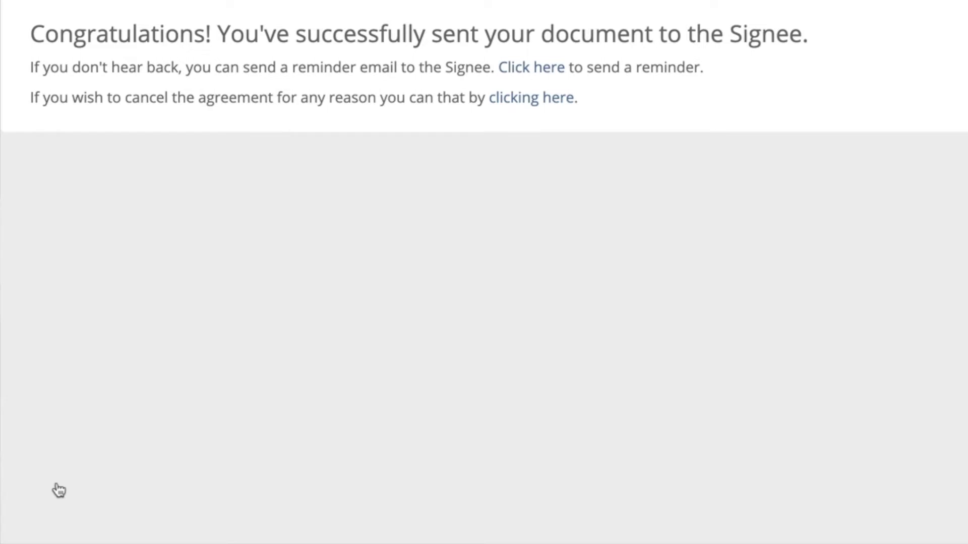